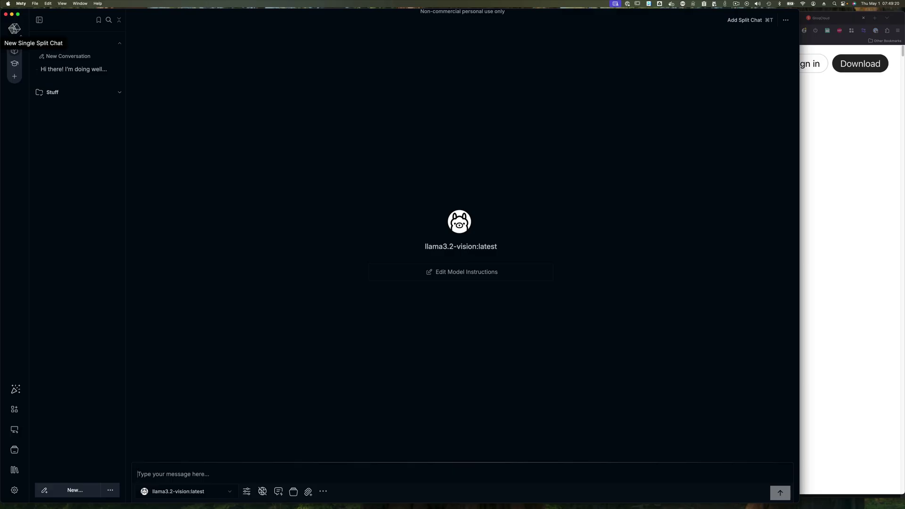
- Collapse and re-expand the list of workspaces in the sidebar
{"action": "left_click", "coordinate": [59, 131]}
{"action": "left_click", "coordinate": [16, 34]}
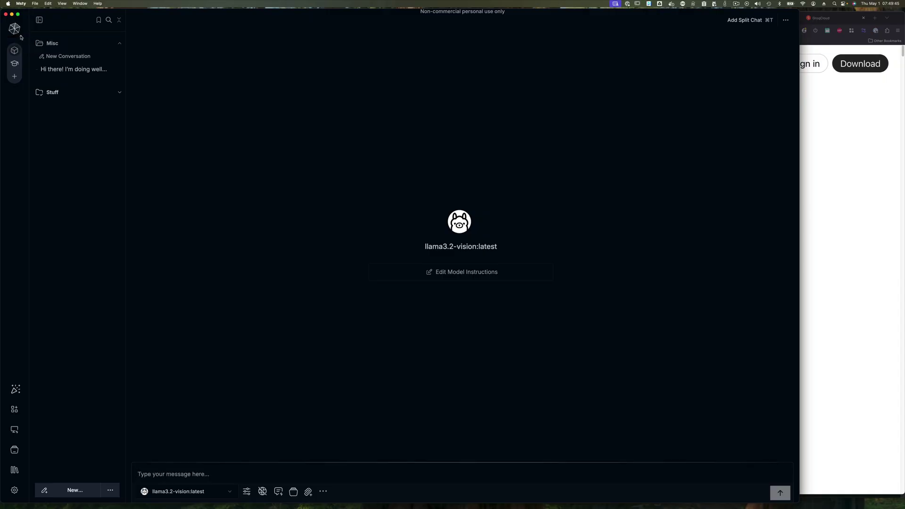
{"action": "left_click", "coordinate": [21, 38]}
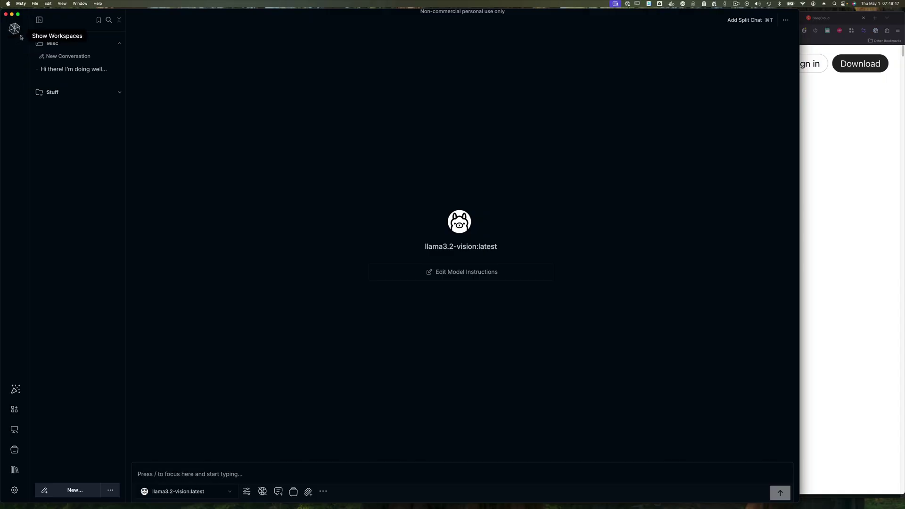
{"action": "left_click", "coordinate": [21, 37]}
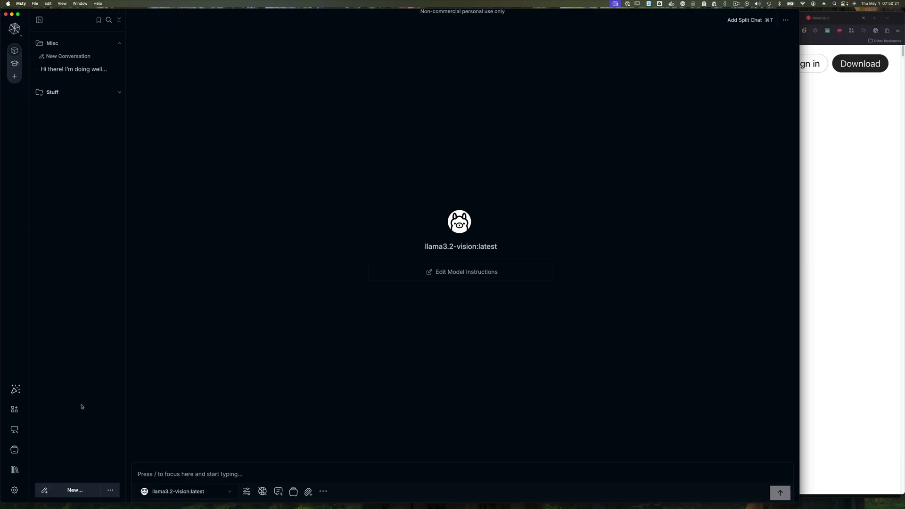
- Create a new conversation folder named 'Other'
{"action": "left_click", "coordinate": [112, 492]}
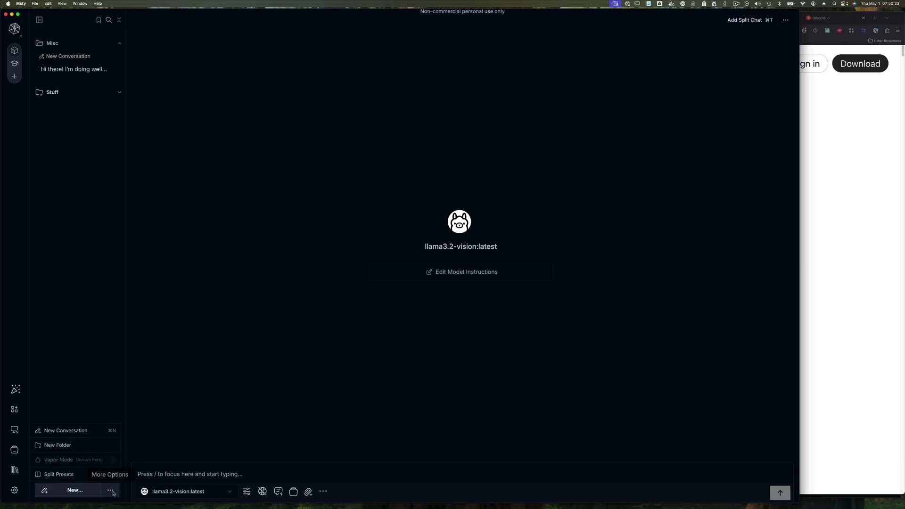
{"action": "left_click", "coordinate": [68, 446]}
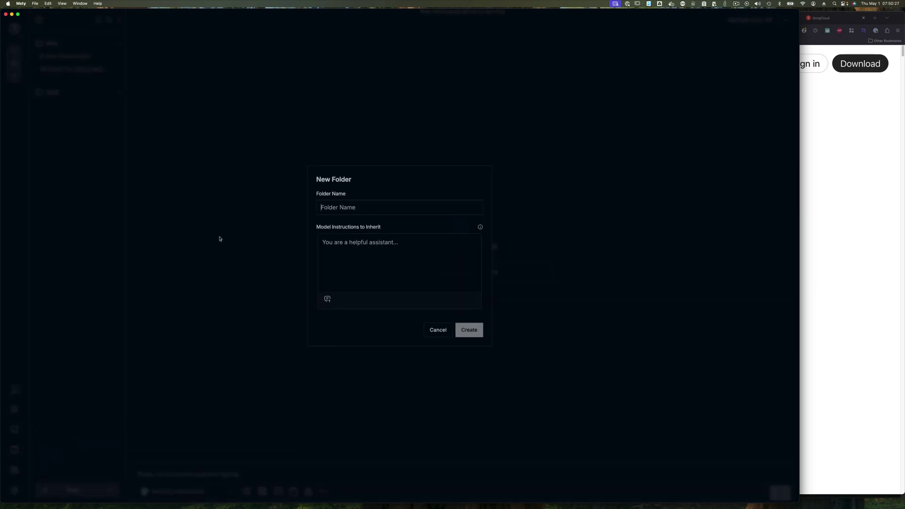
{"action": "type", "text": "Other"}
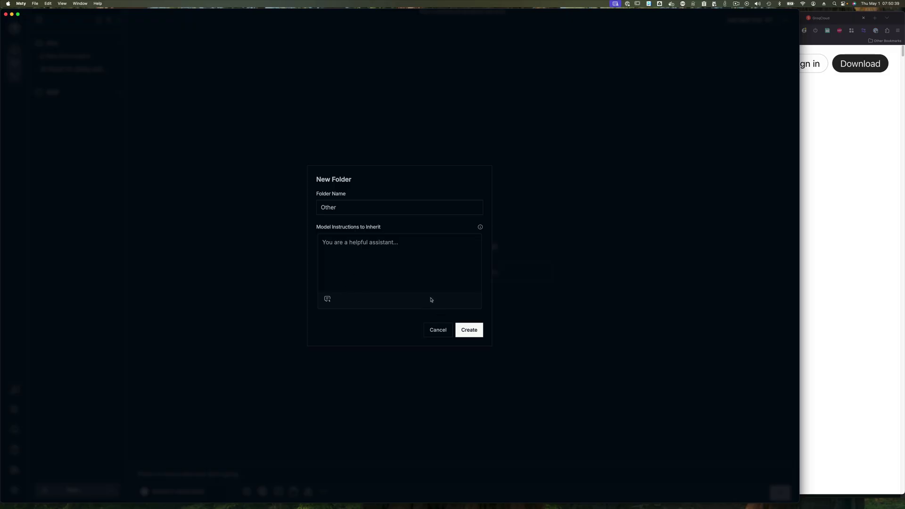
{"action": "left_click", "coordinate": [466, 331]}
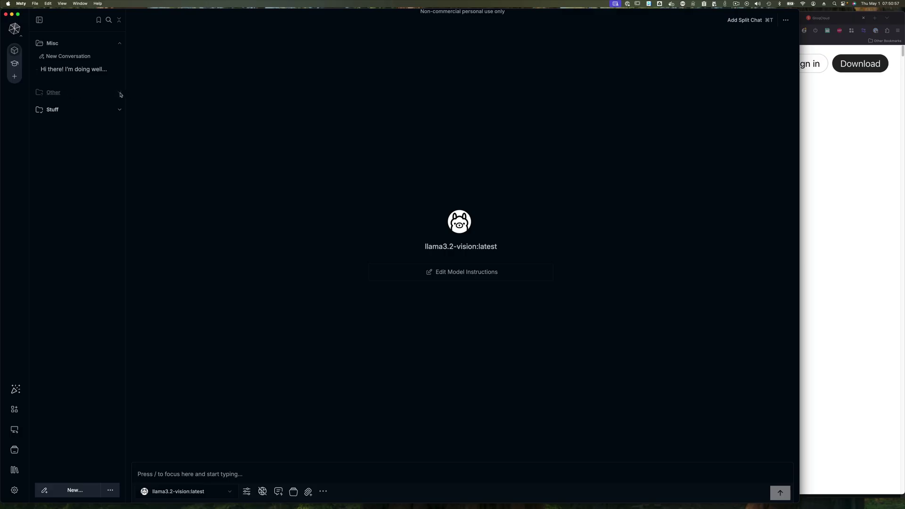
- In the Other folder, ask a new chat 'What are you capable of doing?', then open another empty chat
{"action": "left_click", "coordinate": [106, 93]}
{"action": "left_click", "coordinate": [66, 106]}
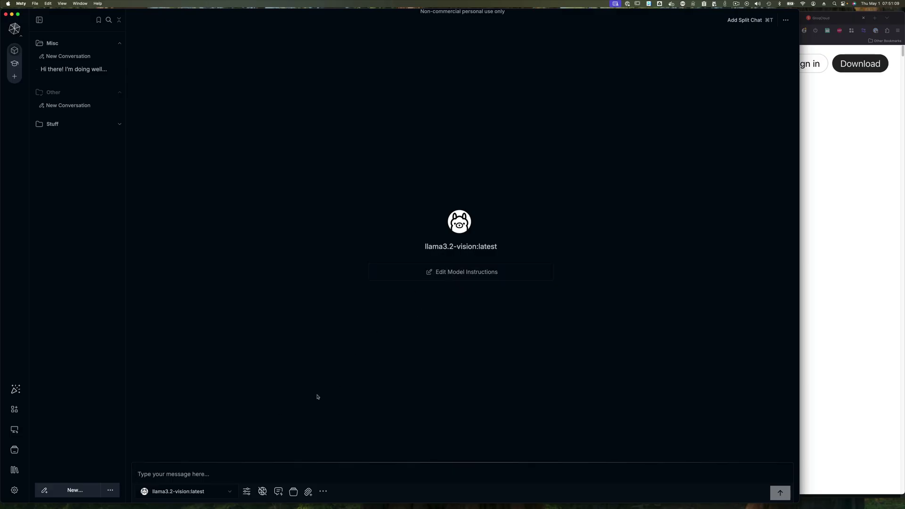
{"action": "type", "text": "What are you capable of doing?"}
{"action": "key", "text": "Return"}
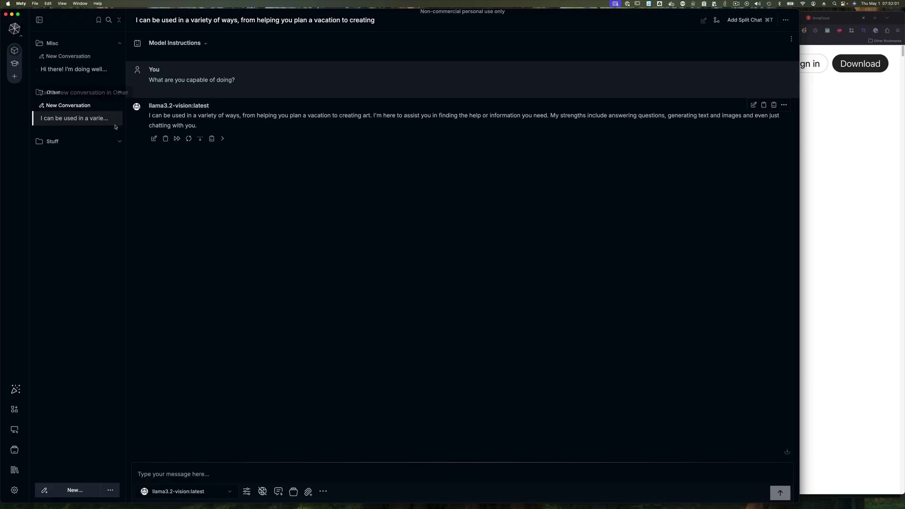
{"action": "left_click", "coordinate": [62, 109]}
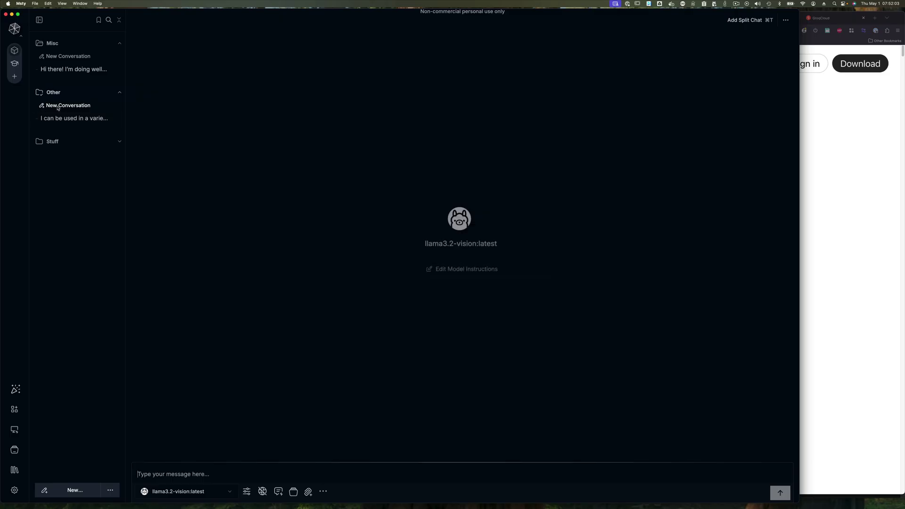
- Switch the chat model to mistral-nemo:latest and send it the capabilities question
{"action": "left_click", "coordinate": [217, 493]}
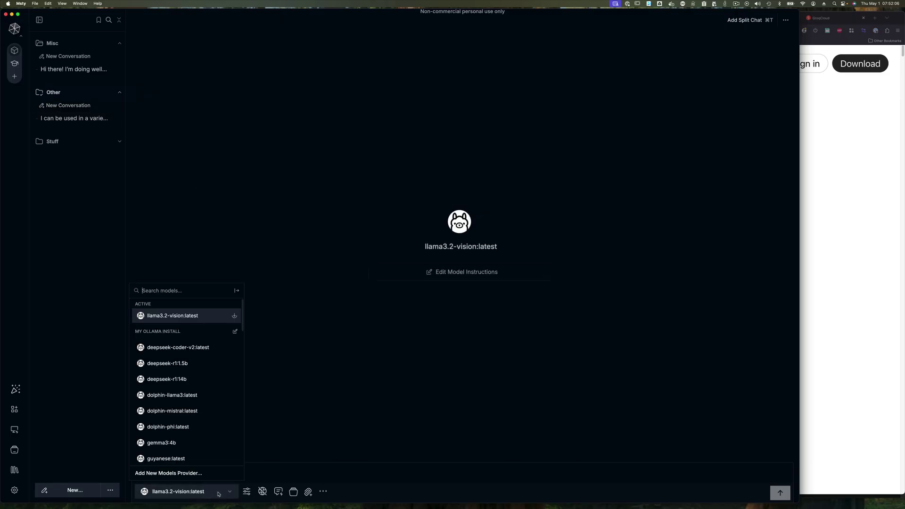
{"action": "scroll", "coordinate": [200, 382], "scroll_direction": "down", "scroll_amount": 3}
{"action": "left_click", "coordinate": [201, 382]}
{"action": "key", "text": "Return"}
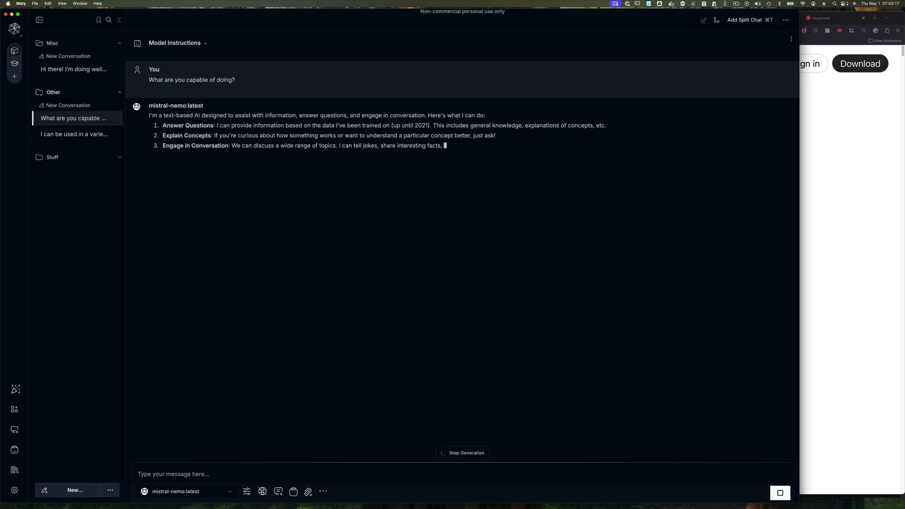
{"action": "left_click", "coordinate": [117, 119]}
- Rename the first Other-folder chat to 'Asking A Model'
{"action": "left_click", "coordinate": [142, 152]}
{"action": "key", "text": "BackSpace"}
{"action": "type", "text": "Asking A Model"}
{"action": "left_click", "coordinate": [474, 286]}
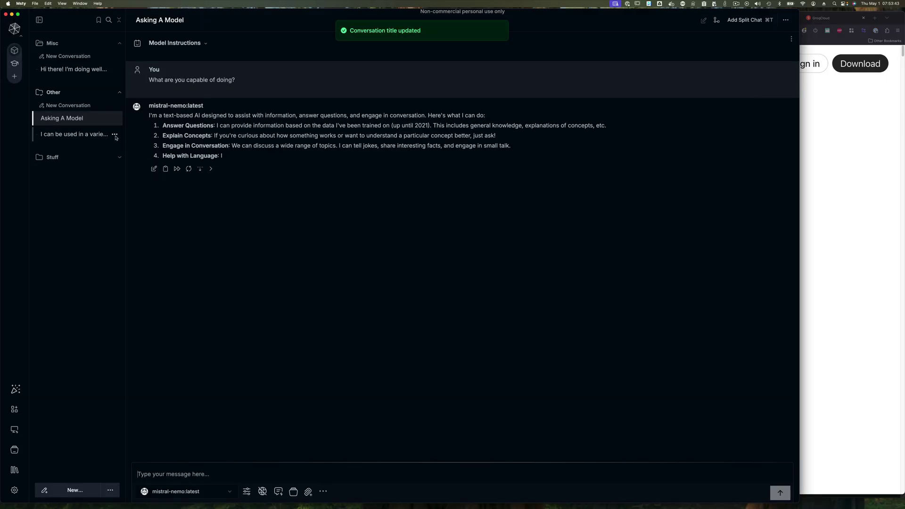
- Rename the second Other-folder chat to 'Same Thing As Above'
{"action": "left_click", "coordinate": [156, 171]}
{"action": "key", "text": "BackSpace"}
{"action": "type", "text": "Same Thing As Above"}
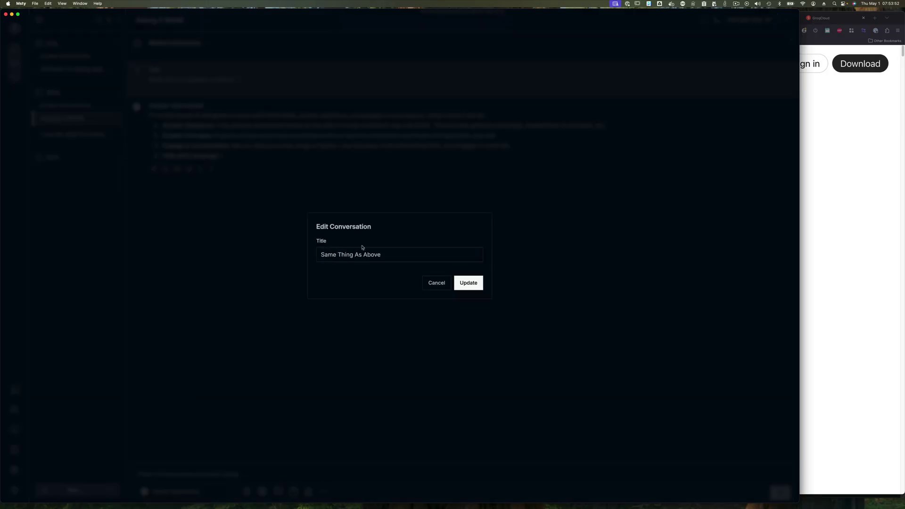
{"action": "key", "text": "Return"}
- Start moving 'Same Thing As Above' and show the destination folder list
{"action": "mouse_move", "coordinate": [110, 121]}
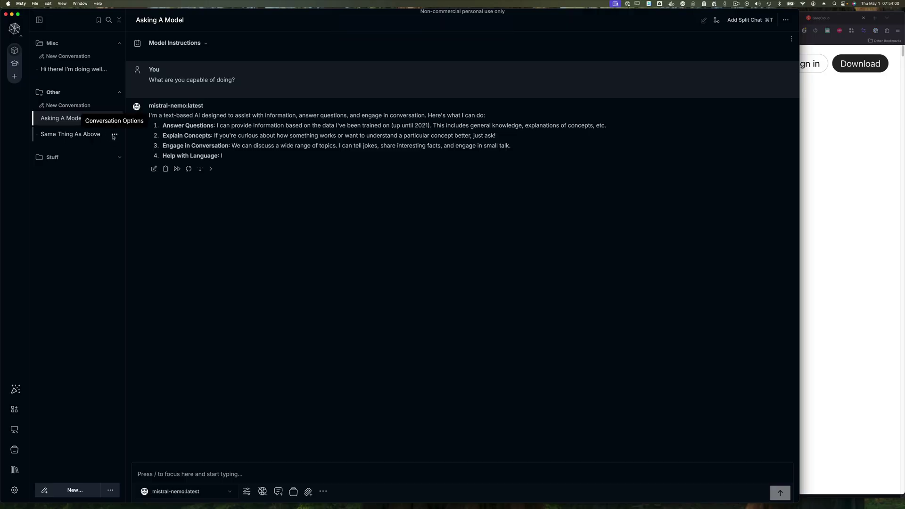
{"action": "left_click", "coordinate": [114, 134]}
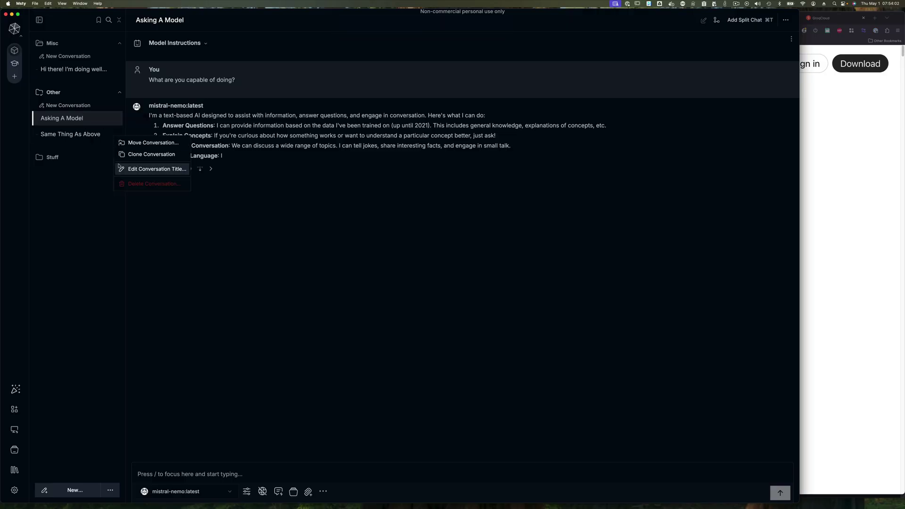
{"action": "left_click", "coordinate": [146, 147]}
{"action": "left_click", "coordinate": [367, 240]}
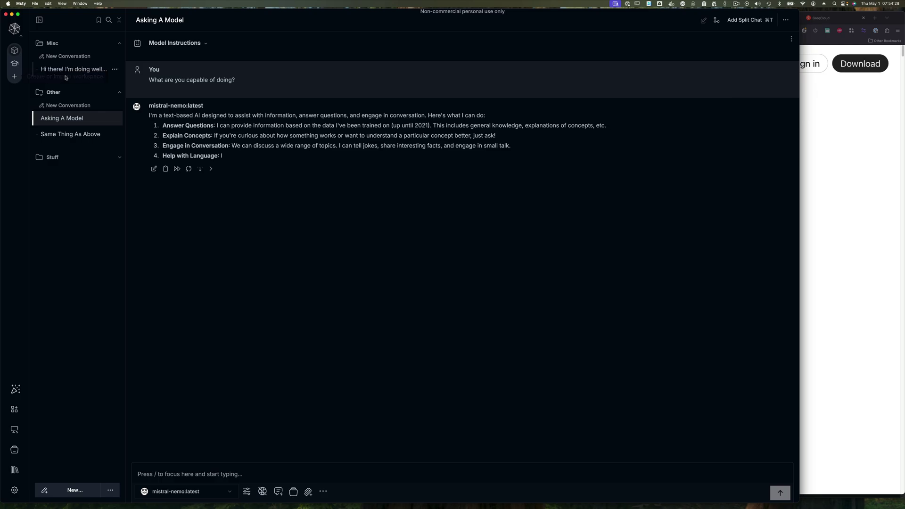
{"action": "left_click", "coordinate": [14, 78]}
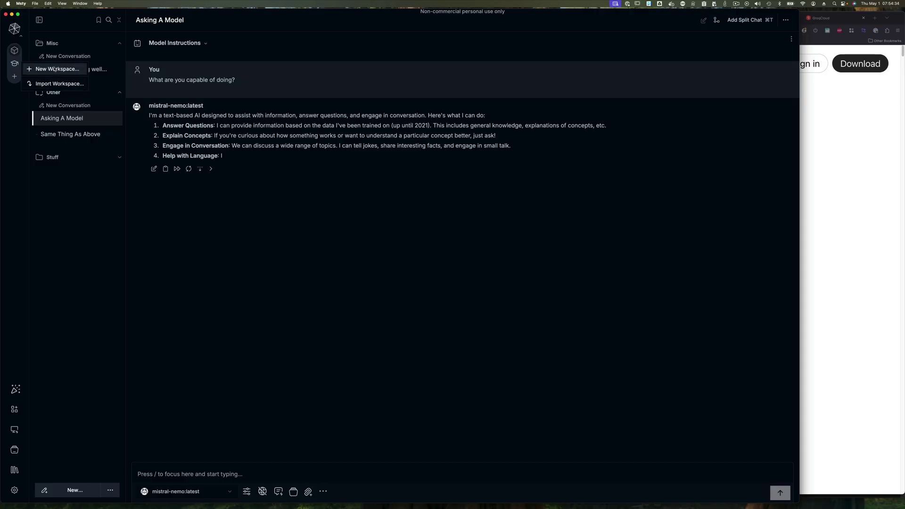
{"action": "left_click", "coordinate": [53, 71]}
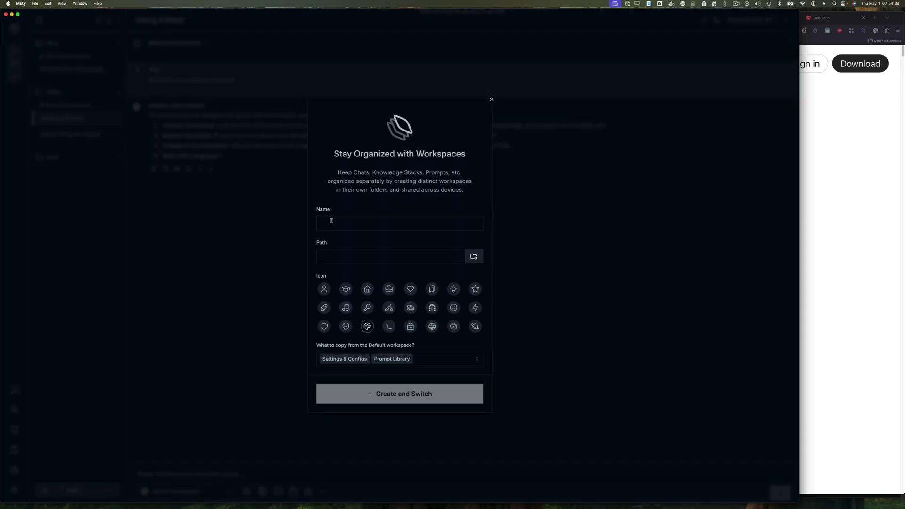
{"action": "type", "text": "Private"}
{"action": "left_click", "coordinate": [473, 257]}
{"action": "left_click", "coordinate": [434, 366]}
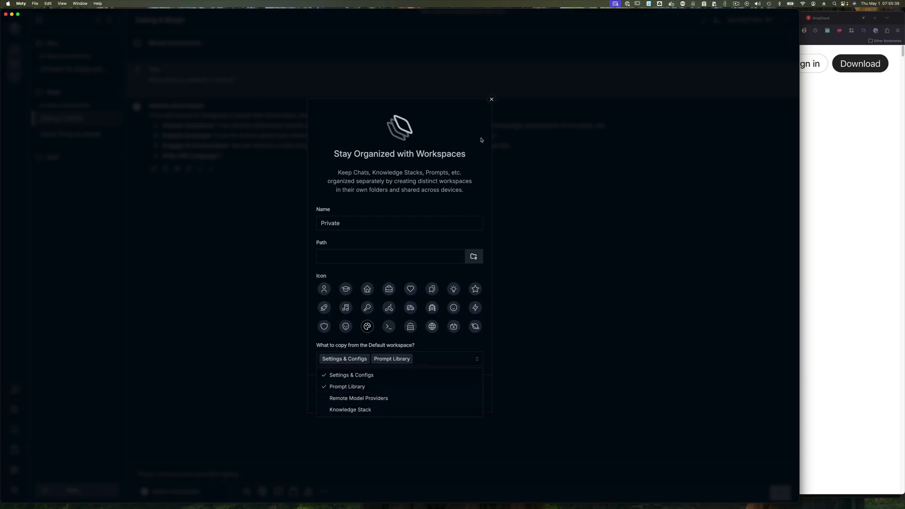
{"action": "left_click", "coordinate": [492, 100]}
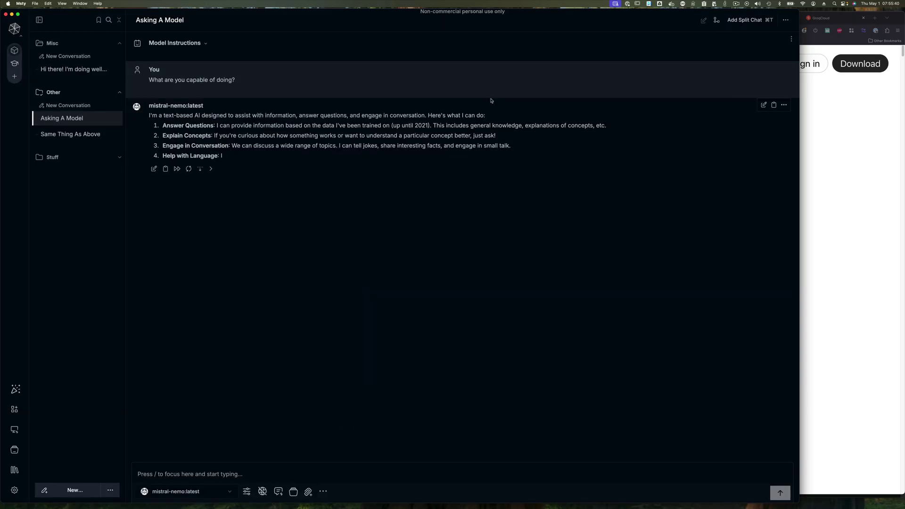
- Switch to the cwv workspace, expand Useful Shortcuts and the Misc folder, and focus the message box
{"action": "left_click", "coordinate": [15, 65]}
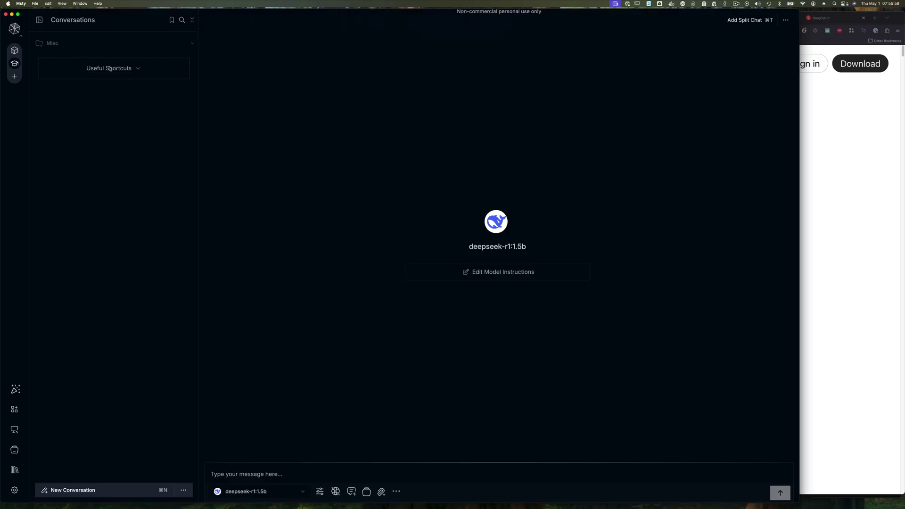
{"action": "left_click", "coordinate": [137, 68]}
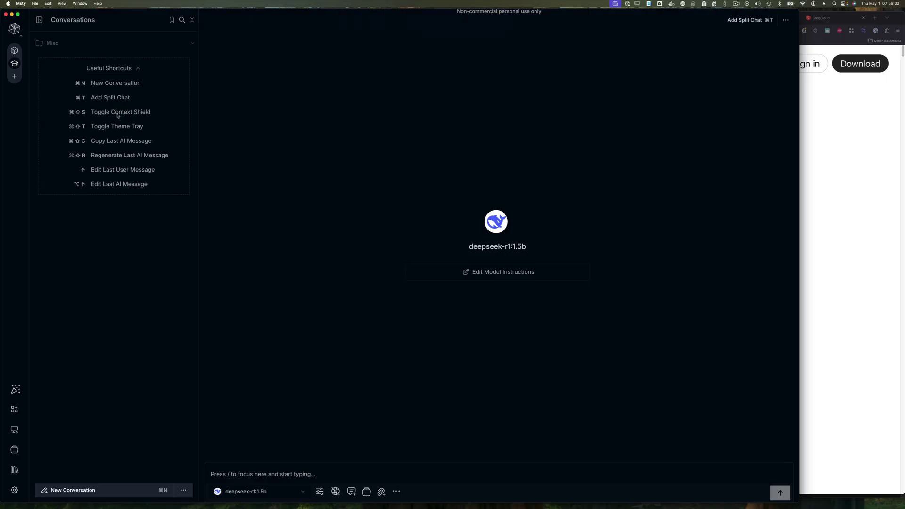
{"action": "left_click", "coordinate": [90, 46]}
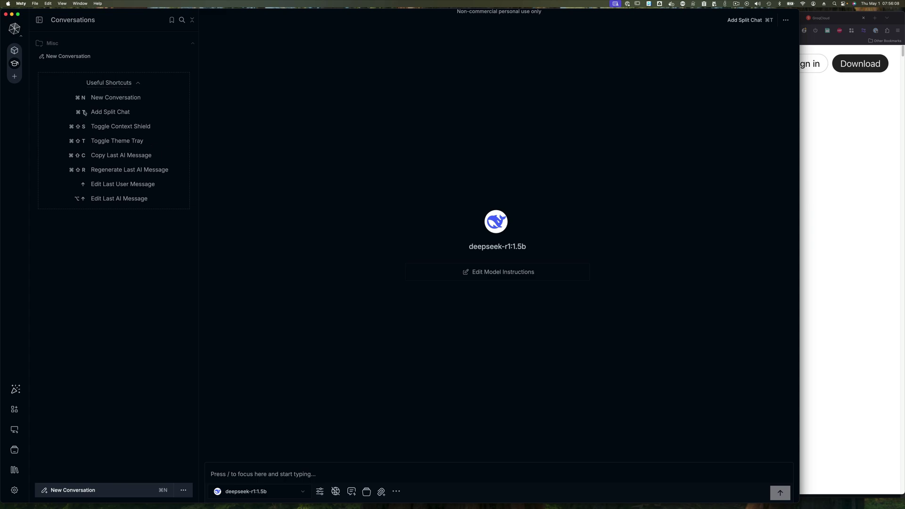
{"action": "key", "text": "/"}
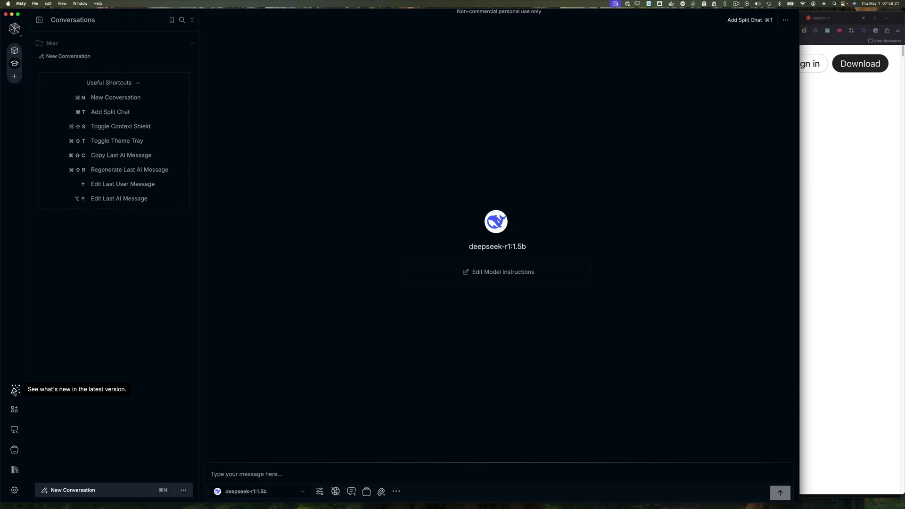
- View the 'See what's new' changelog in Firefox, then bring Msty back to the front
{"action": "left_click", "coordinate": [14, 391]}
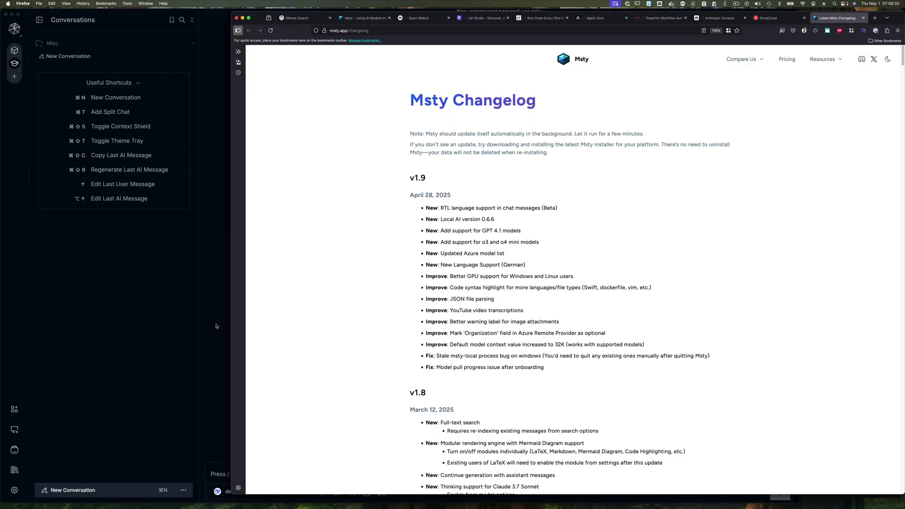
{"action": "left_click", "coordinate": [183, 349]}
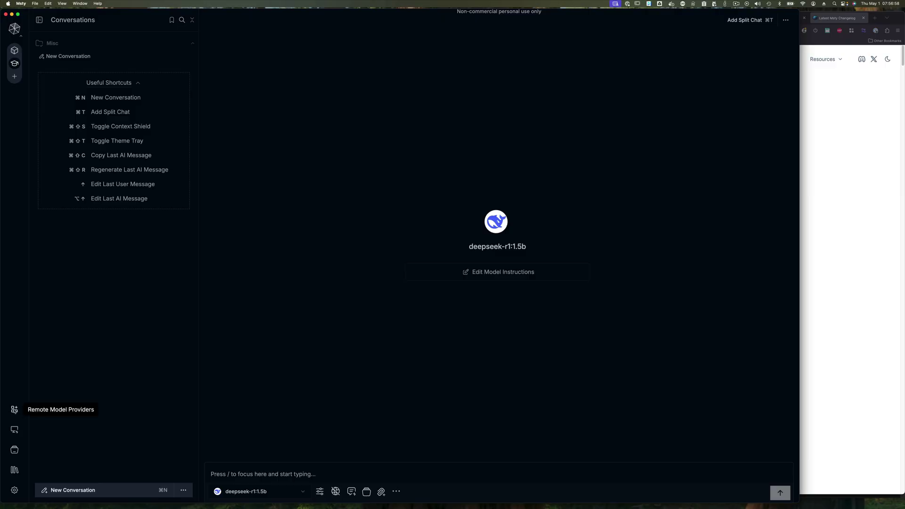
- Browse the General and Local AI settings pages, ending on the empty Remote Model Providers page
{"action": "left_click", "coordinate": [14, 409]}
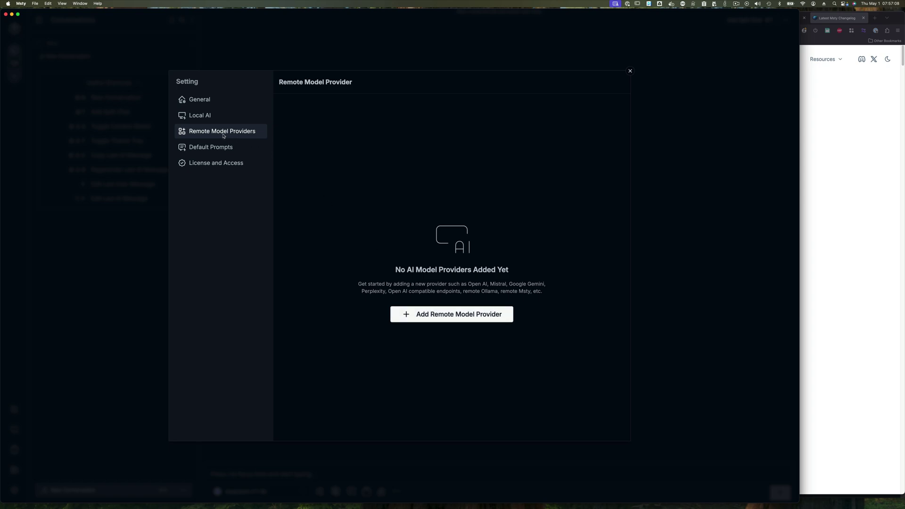
{"action": "left_click", "coordinate": [208, 115]}
{"action": "left_click", "coordinate": [203, 100]}
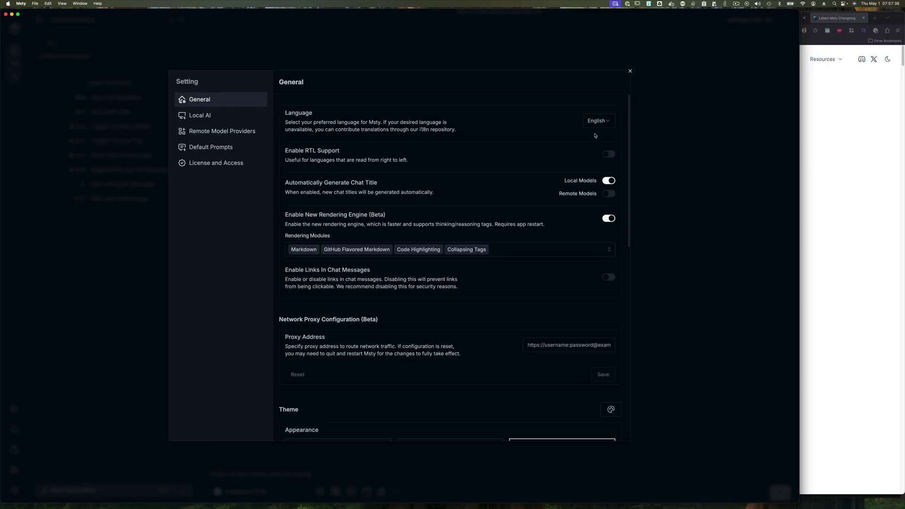
{"action": "scroll", "coordinate": [500, 240], "scroll_direction": "down", "scroll_amount": 15}
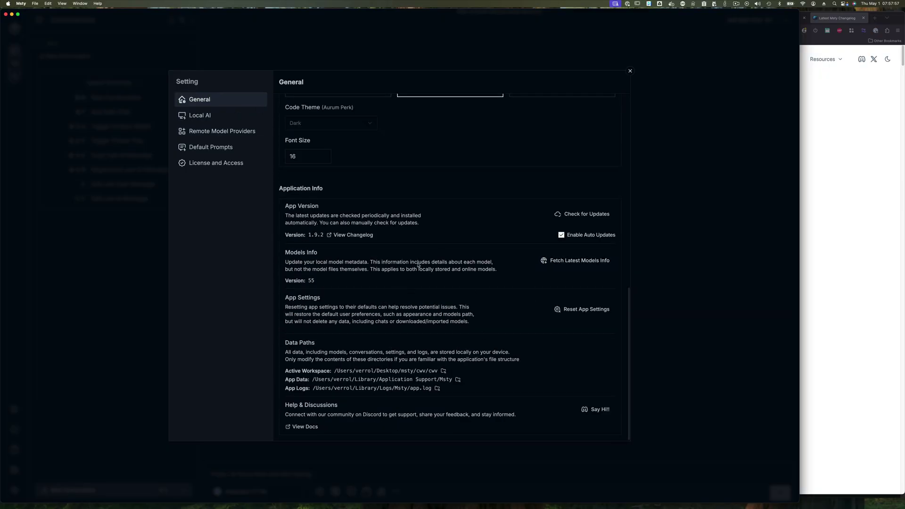
{"action": "left_click", "coordinate": [218, 131]}
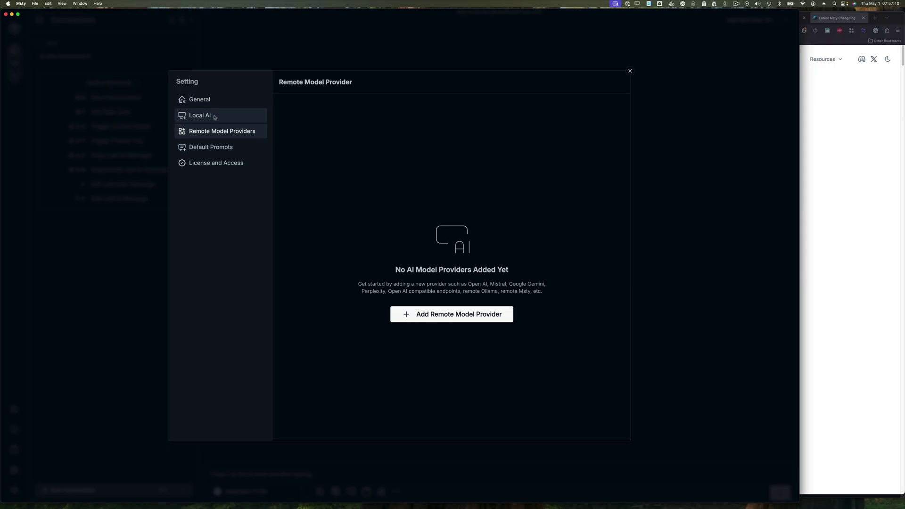
{"action": "left_click", "coordinate": [215, 117]}
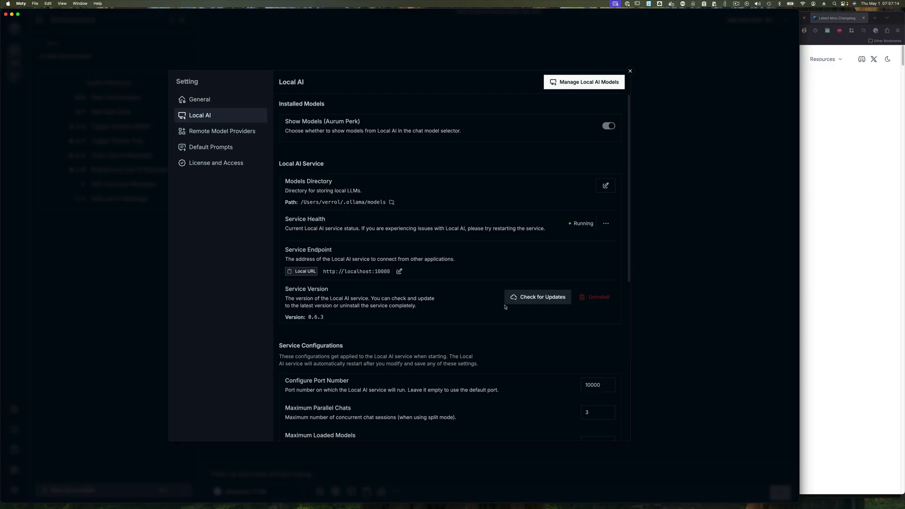
{"action": "left_click", "coordinate": [226, 132]}
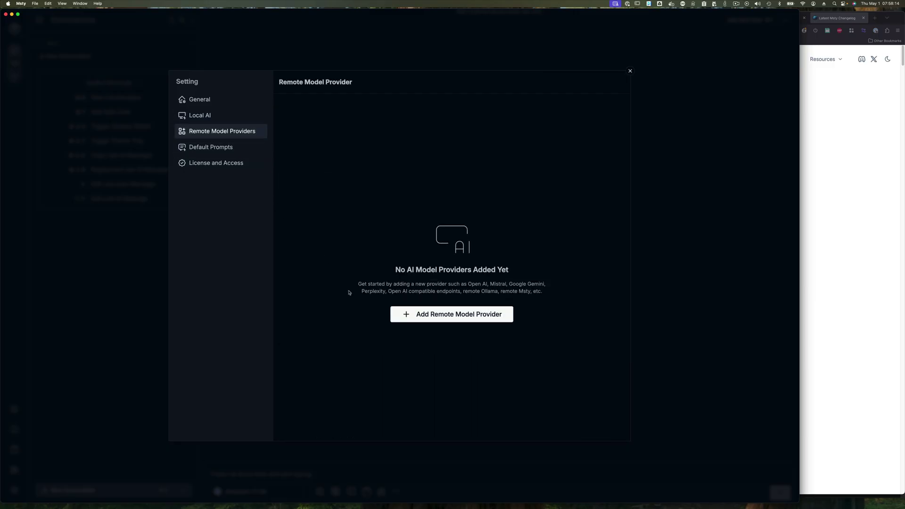
- Review the remote provider choices, Default Prompts and License and Access pages, then close Settings
{"action": "left_click", "coordinate": [467, 318]}
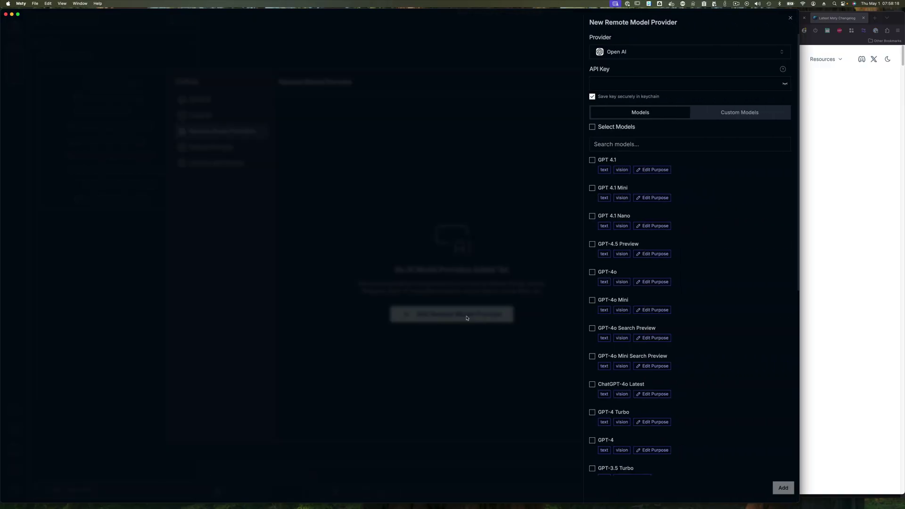
{"action": "left_click", "coordinate": [633, 55]}
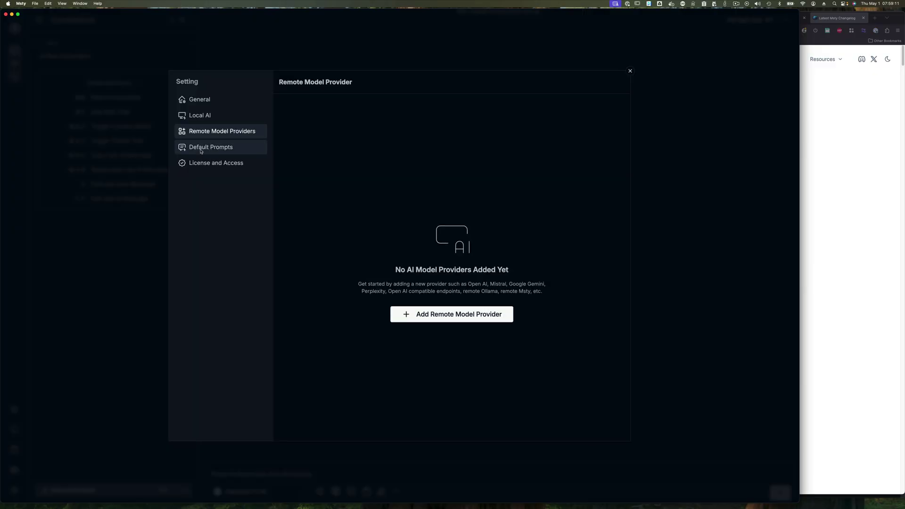
{"action": "left_click", "coordinate": [201, 149]}
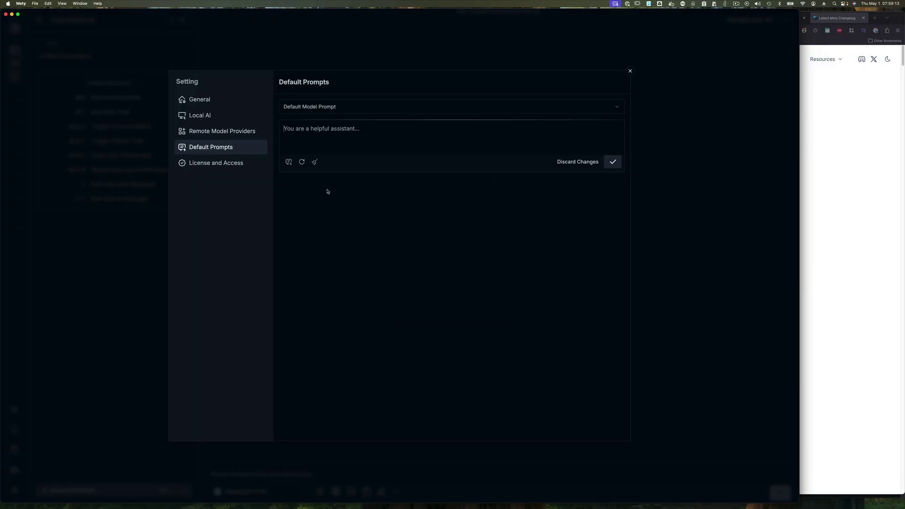
{"action": "left_click", "coordinate": [227, 164]}
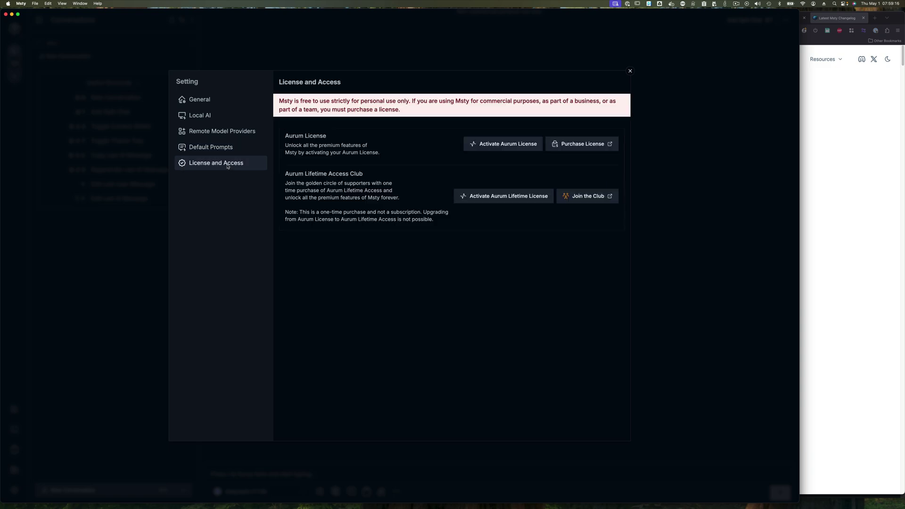
{"action": "left_click", "coordinate": [661, 71]}
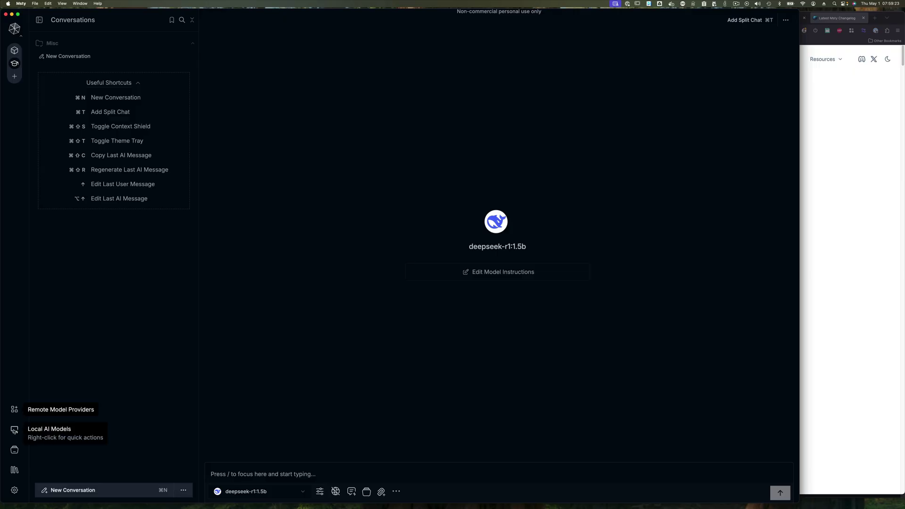
- Open the Local AI Models catalog, compare with Ollama Search in Firefox, and return to Msty
{"action": "left_click", "coordinate": [14, 430]}
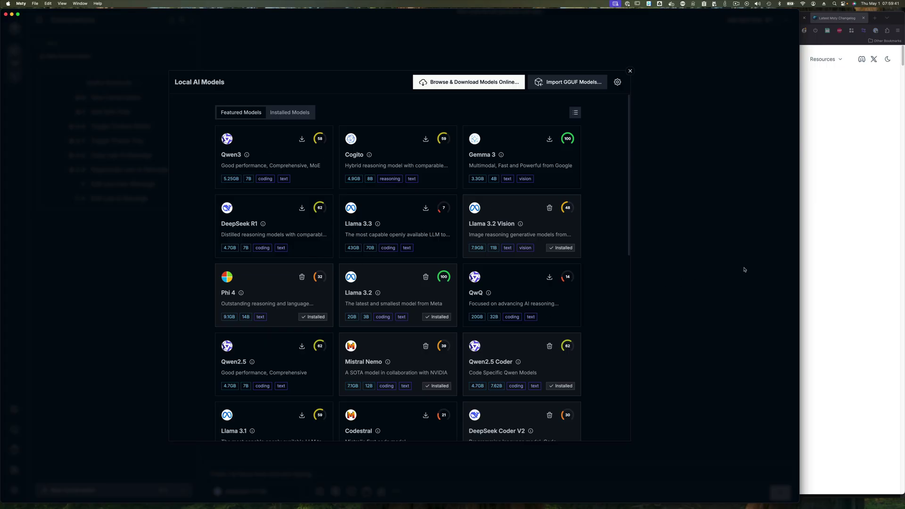
{"action": "left_click", "coordinate": [814, 266]}
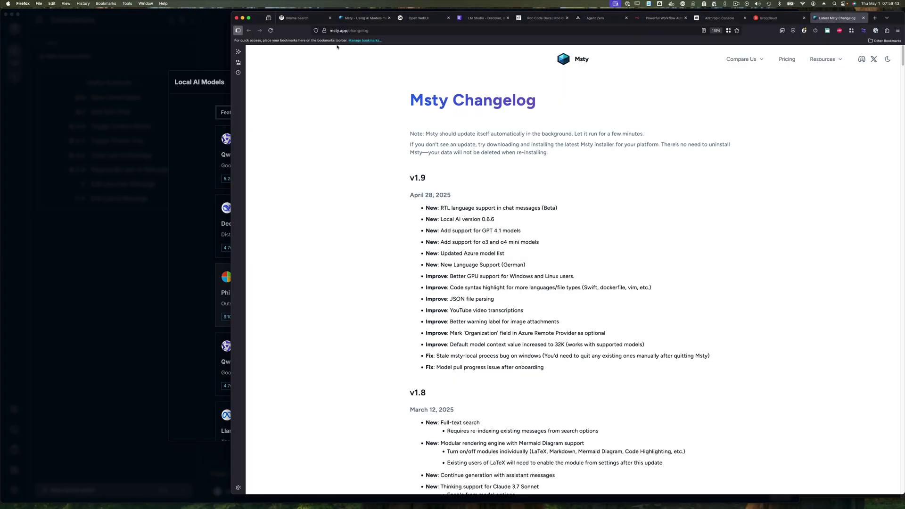
{"action": "left_click", "coordinate": [303, 18]}
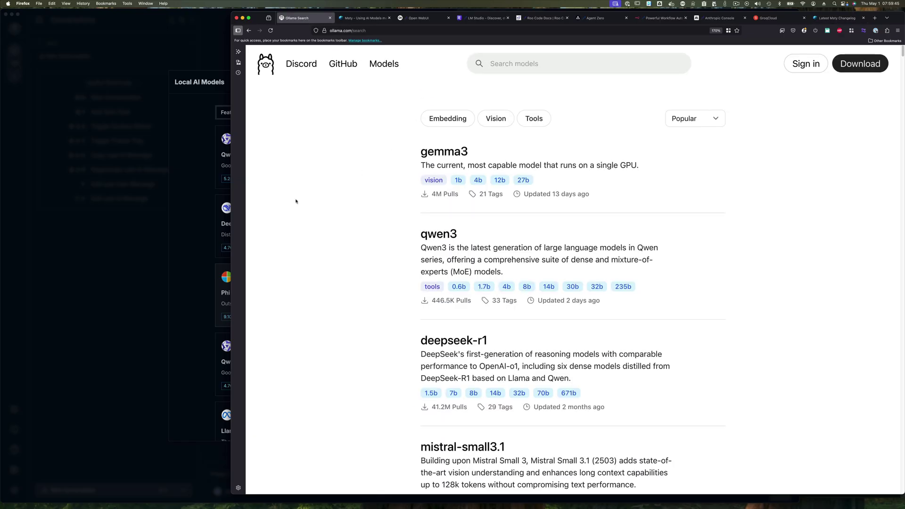
{"action": "left_click", "coordinate": [178, 261]}
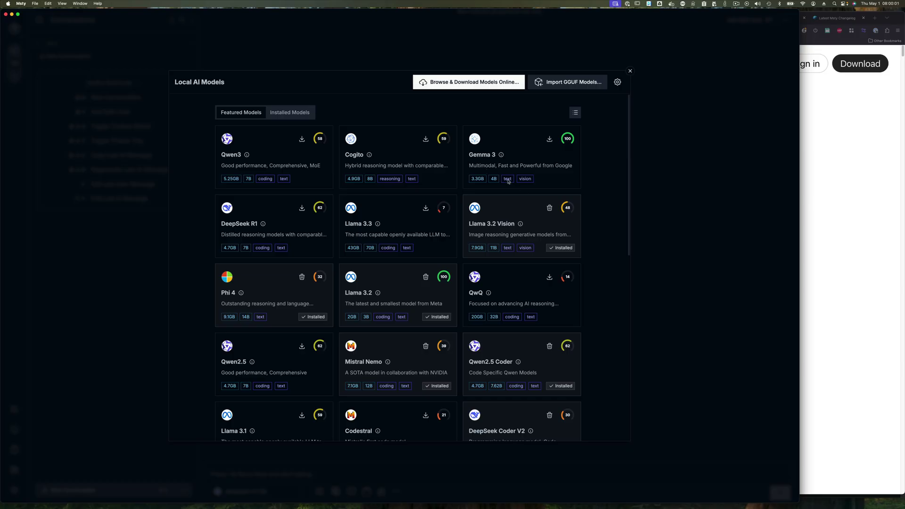
- Inspect the Gemma 3 and Phi 4 capability tags and scroll the catalog to its bottom
{"action": "mouse_move", "coordinate": [513, 181]}
{"action": "mouse_move", "coordinate": [260, 319]}
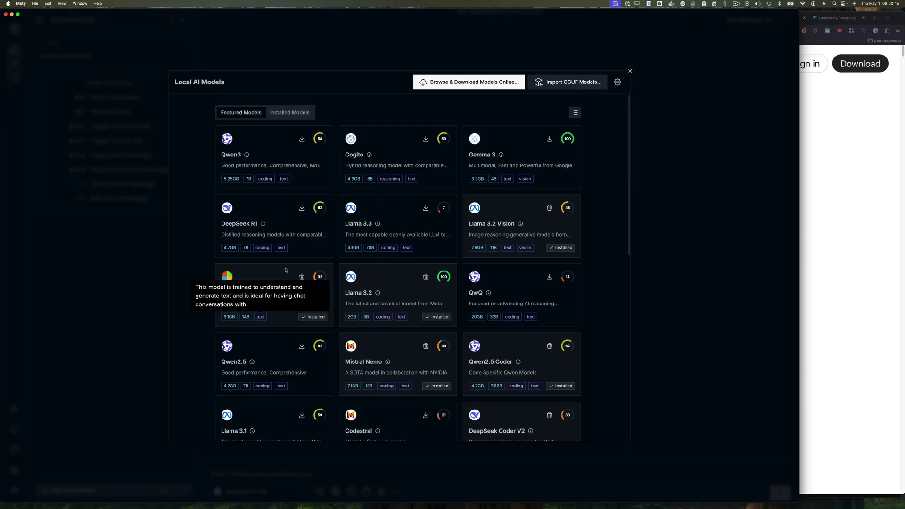
{"action": "scroll", "coordinate": [319, 304], "scroll_direction": "down", "scroll_amount": 5}
{"action": "scroll", "coordinate": [320, 305], "scroll_direction": "down", "scroll_amount": 6}
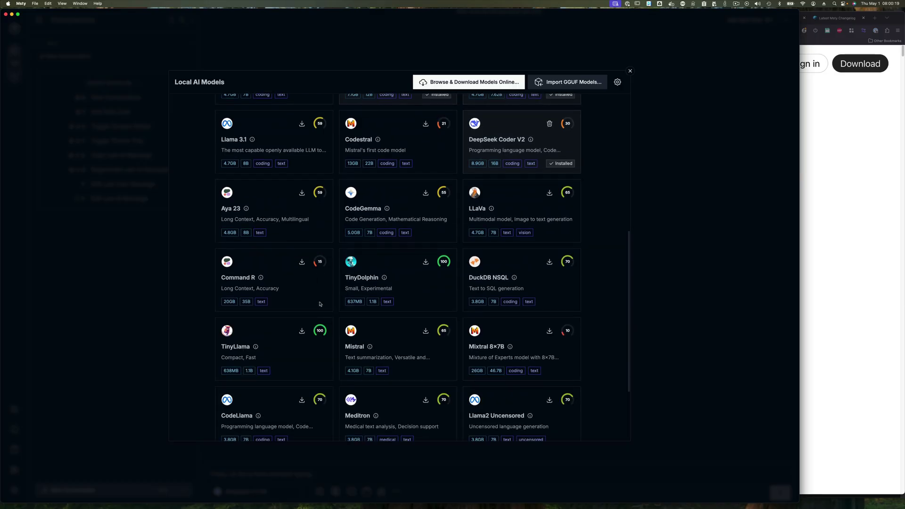
{"action": "scroll", "coordinate": [320, 305], "scroll_direction": "down", "scroll_amount": 4}
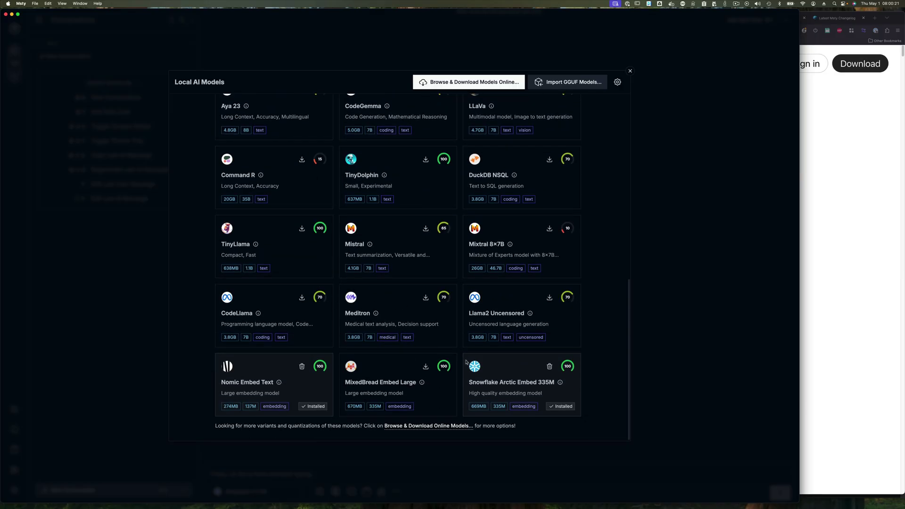